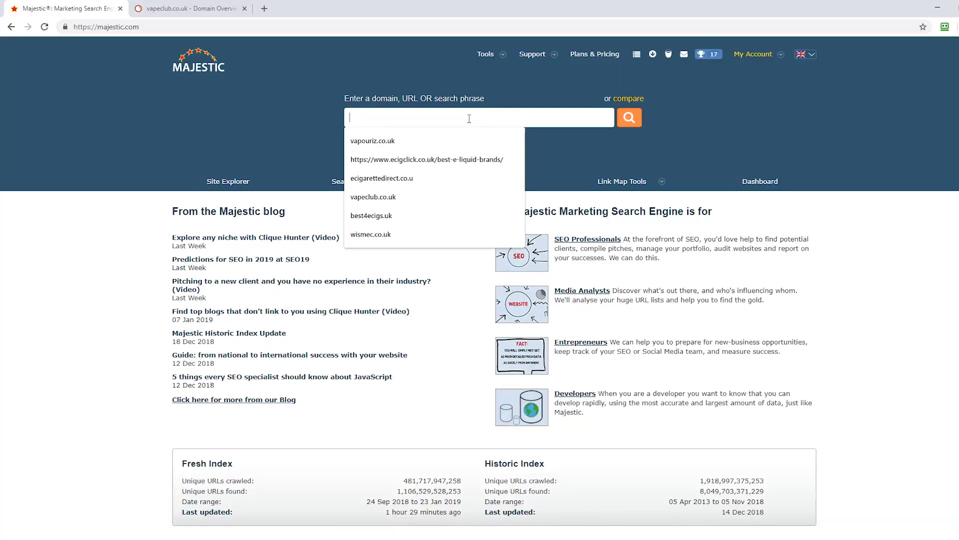
- Start entering vapeclub.co.uk in the Majestic domain search box
{"action": "type", "text": "vap"}
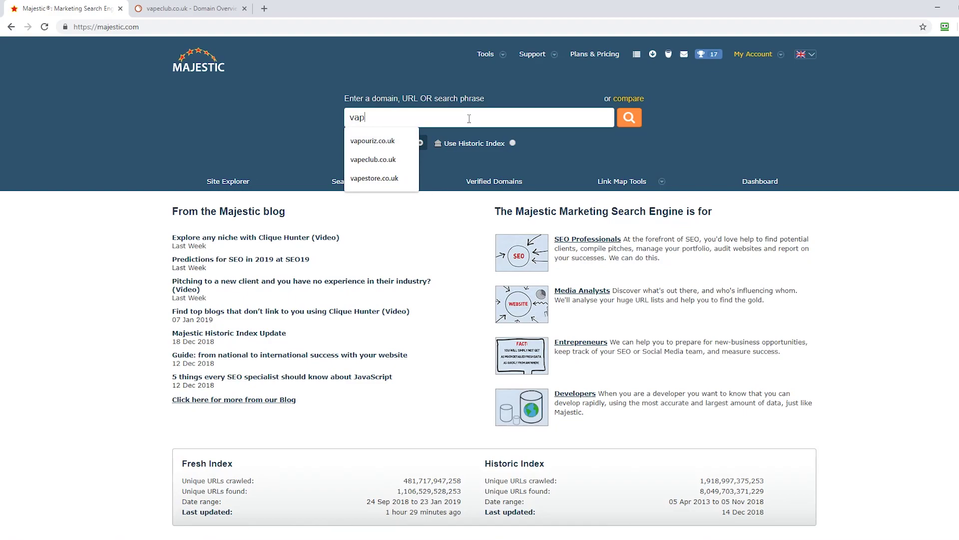
{"action": "type", "text": "eclub.co.uk"}
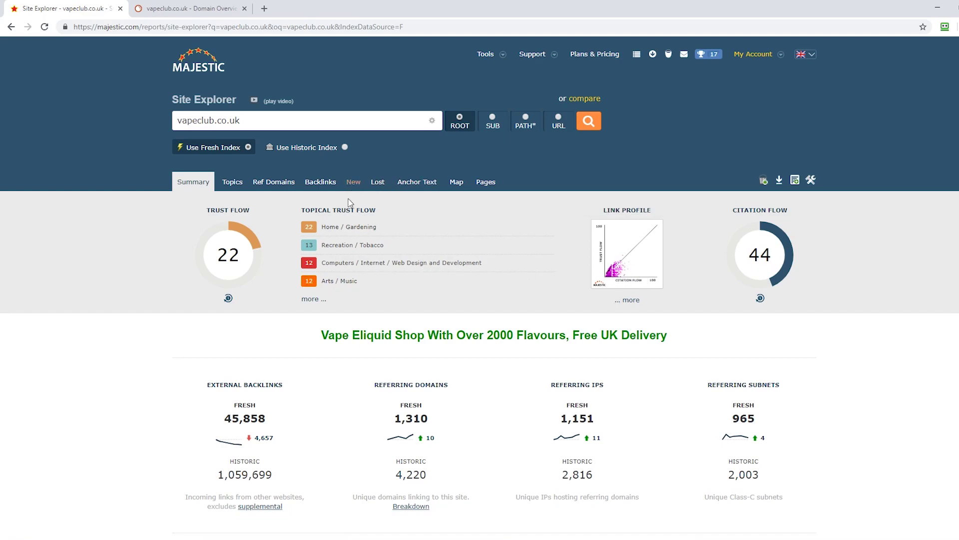
- Show vapeclub.co.uk's referring domains ordered by Trust Flow
{"action": "left_click", "coordinate": [278, 184]}
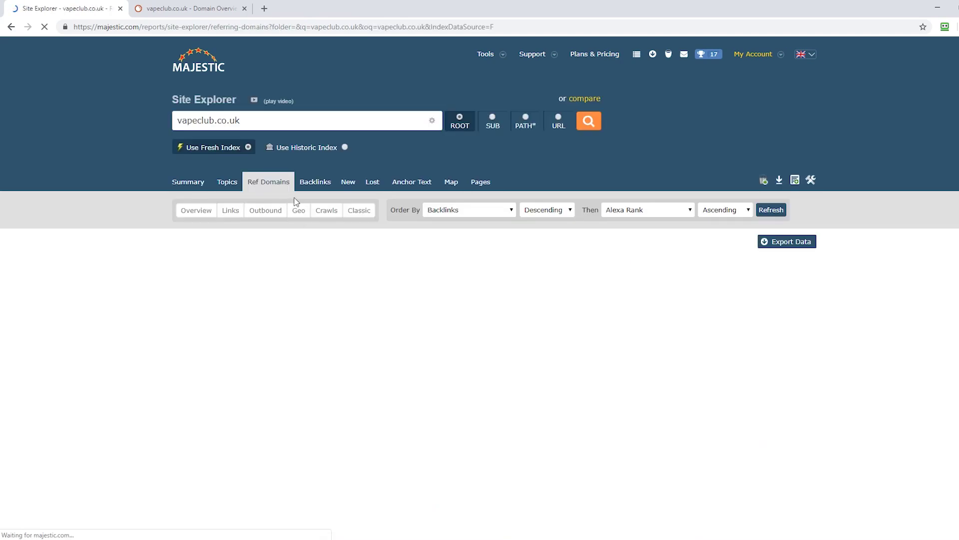
{"action": "left_click", "coordinate": [444, 210]}
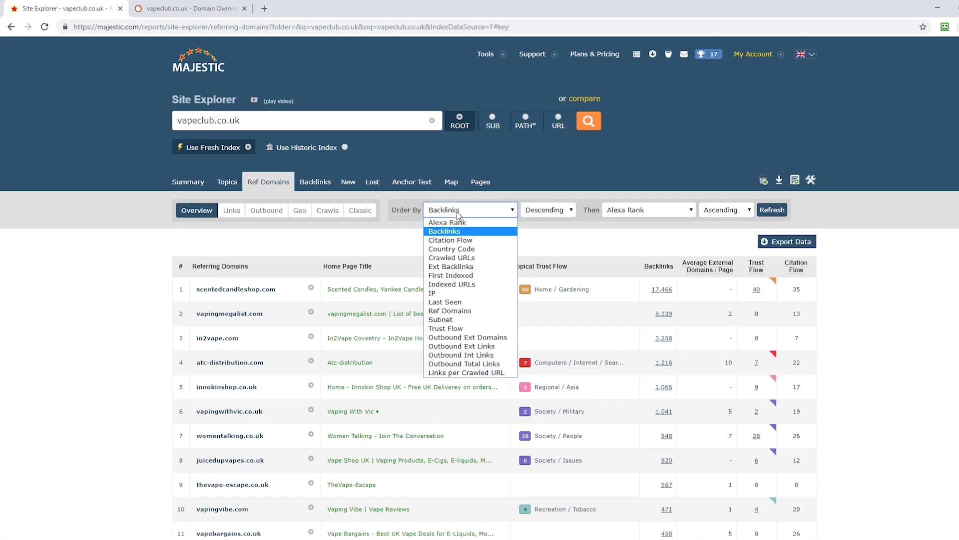
{"action": "left_click", "coordinate": [460, 329]}
{"action": "left_click", "coordinate": [762, 210]}
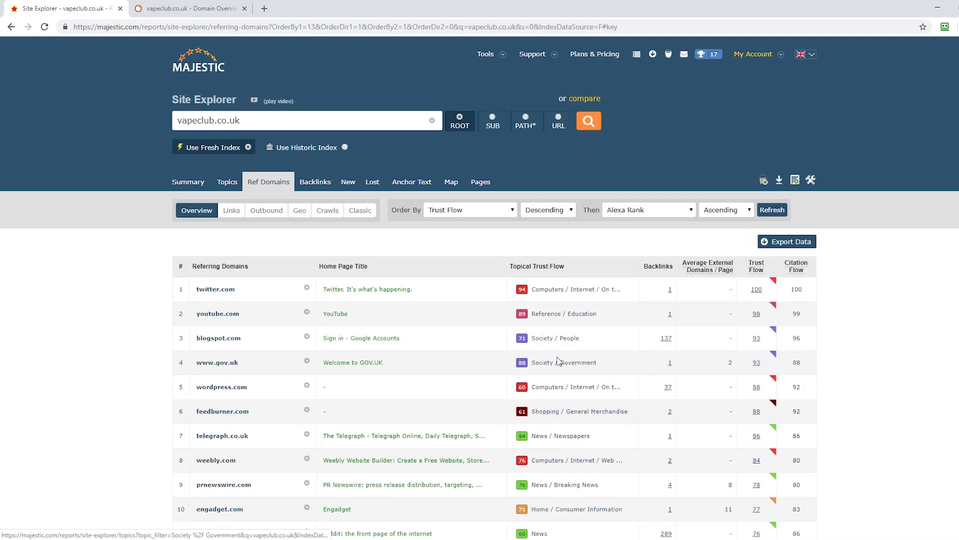
{"action": "left_click", "coordinate": [462, 214]}
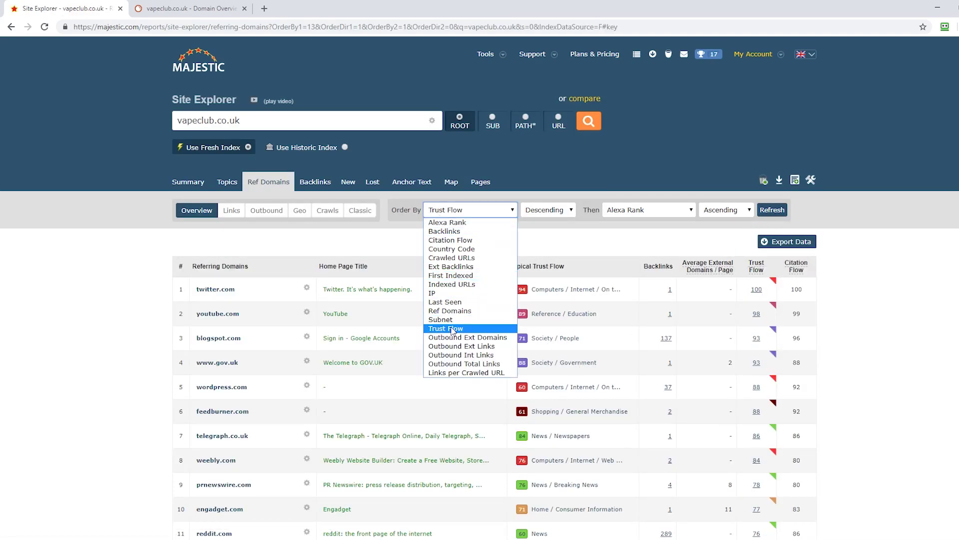
{"action": "left_click", "coordinate": [478, 329]}
{"action": "left_click", "coordinate": [776, 211]}
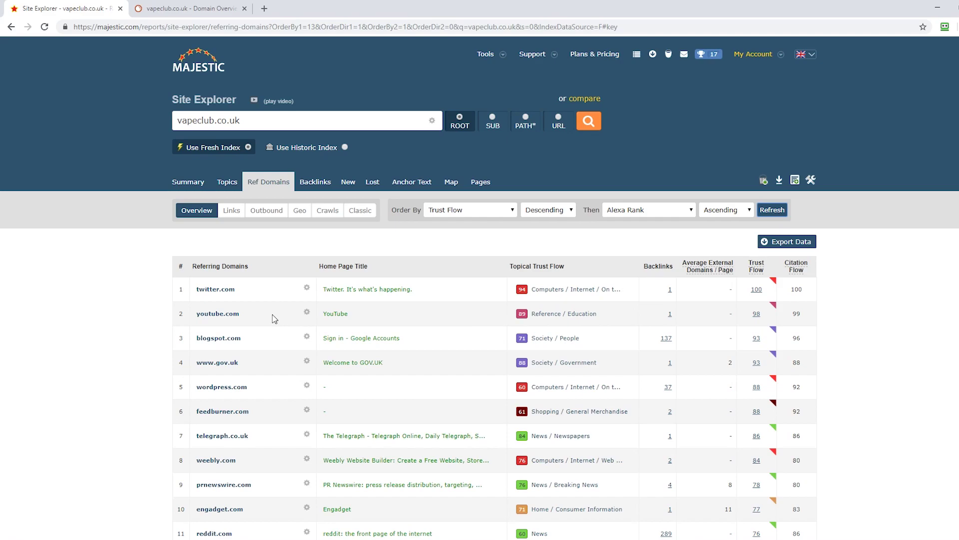
{"action": "scroll", "coordinate": [278, 402], "scroll_direction": "down", "scroll_amount": 2}
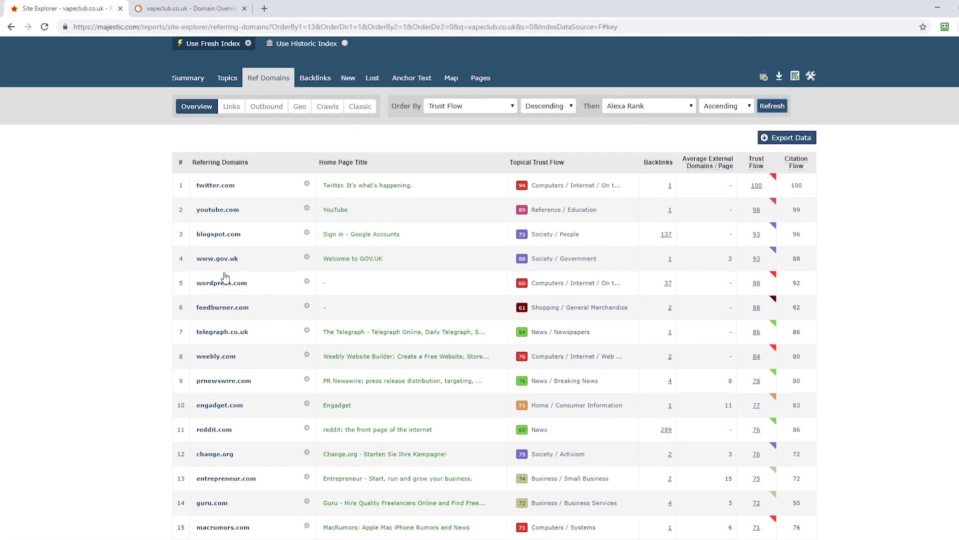
{"action": "scroll", "coordinate": [221, 346], "scroll_direction": "down", "scroll_amount": 1}
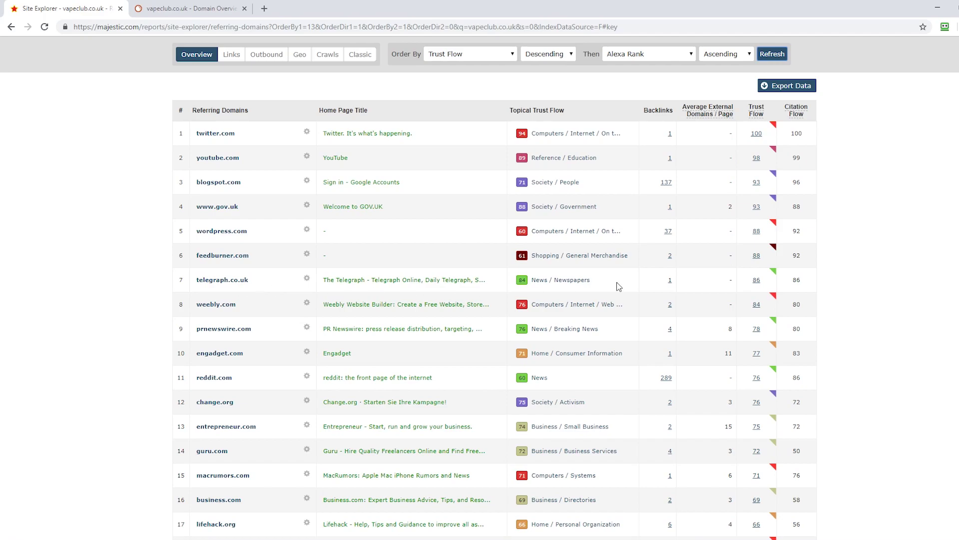
{"action": "left_click", "coordinate": [671, 280]}
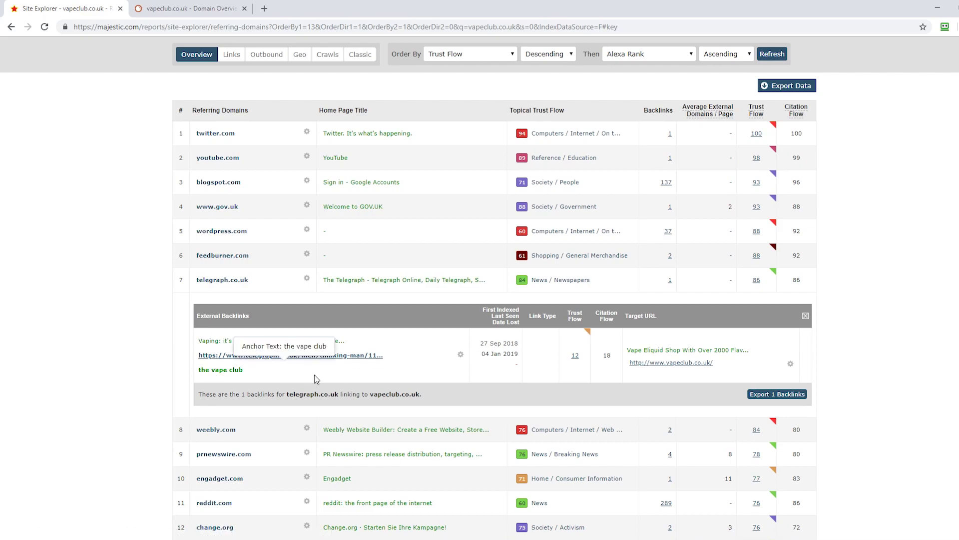
{"action": "scroll", "coordinate": [340, 295], "scroll_direction": "up", "scroll_amount": 1}
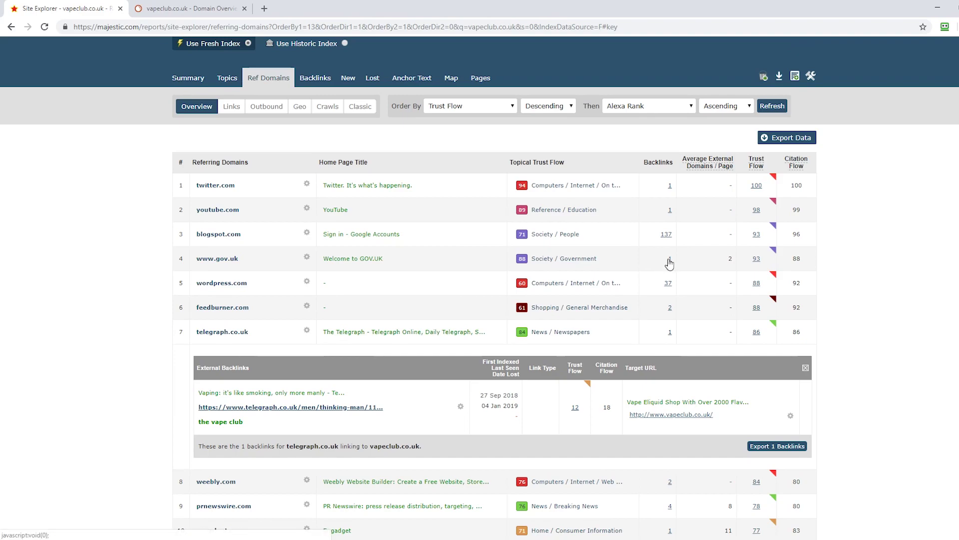
{"action": "left_click", "coordinate": [670, 259]}
{"action": "scroll", "coordinate": [664, 270], "scroll_direction": "down", "scroll_amount": 8}
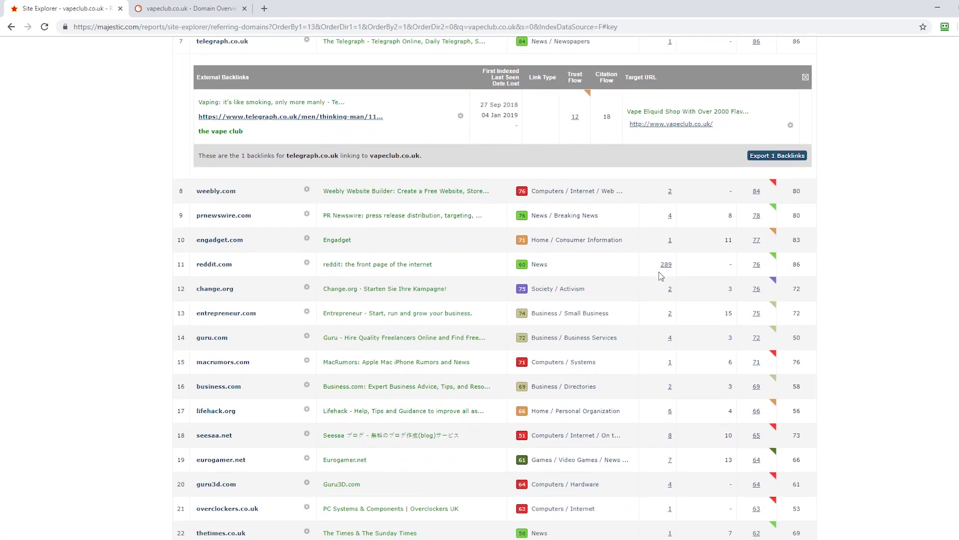
{"action": "scroll", "coordinate": [514, 306], "scroll_direction": "down", "scroll_amount": 1}
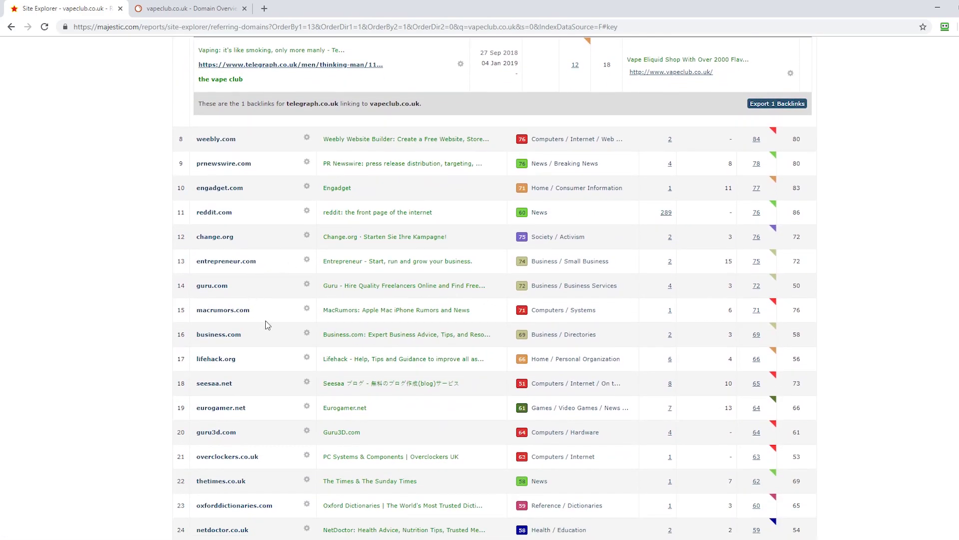
{"action": "scroll", "coordinate": [265, 373], "scroll_direction": "down", "scroll_amount": 2}
{"action": "scroll", "coordinate": [265, 373], "scroll_direction": "down", "scroll_amount": 2}
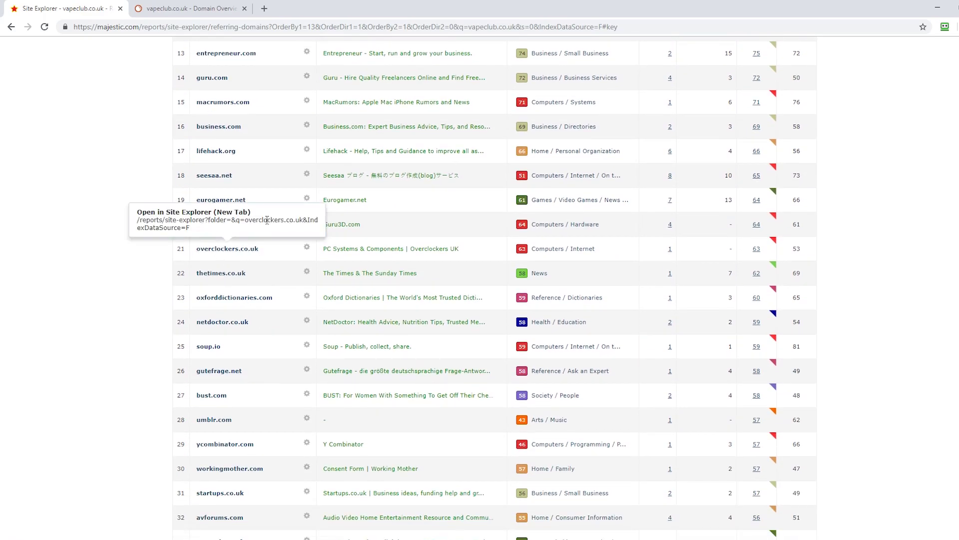
{"action": "scroll", "coordinate": [265, 324], "scroll_direction": "down", "scroll_amount": 1}
{"action": "scroll", "coordinate": [288, 400], "scroll_direction": "up", "scroll_amount": 4}
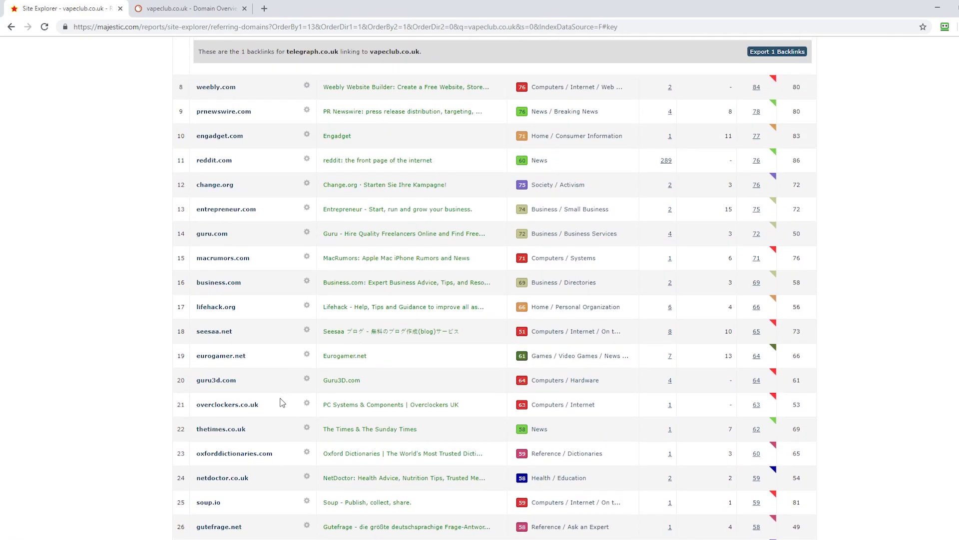
{"action": "scroll", "coordinate": [282, 402], "scroll_direction": "up", "scroll_amount": 12}
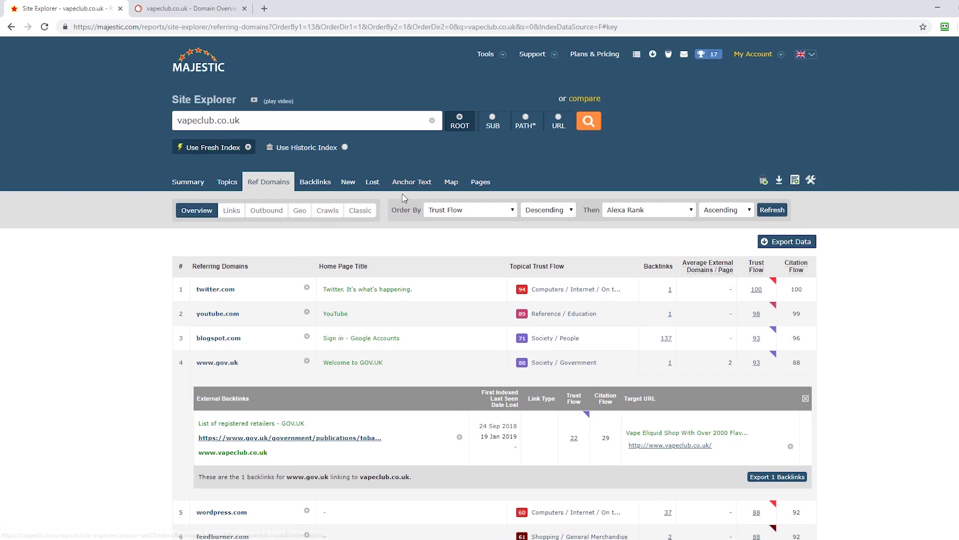
{"action": "left_click", "coordinate": [416, 189]}
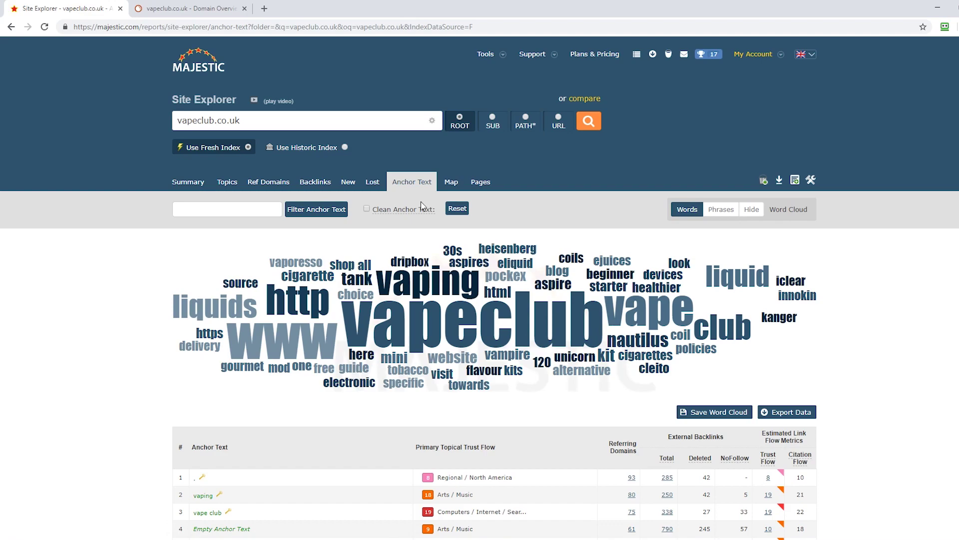
{"action": "scroll", "coordinate": [404, 239], "scroll_direction": "down", "scroll_amount": 3}
{"action": "scroll", "coordinate": [404, 240], "scroll_direction": "down", "scroll_amount": 3}
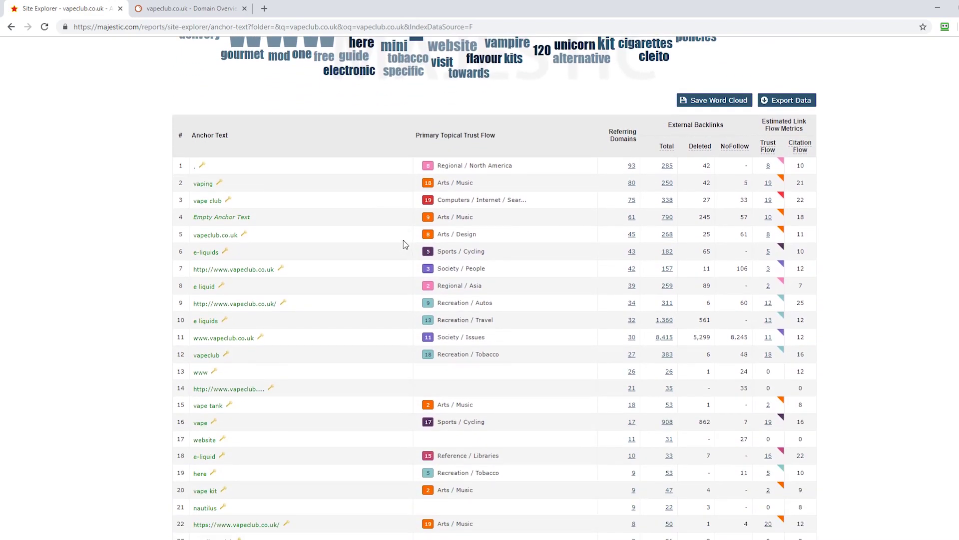
{"action": "scroll", "coordinate": [403, 240], "scroll_direction": "down", "scroll_amount": 2}
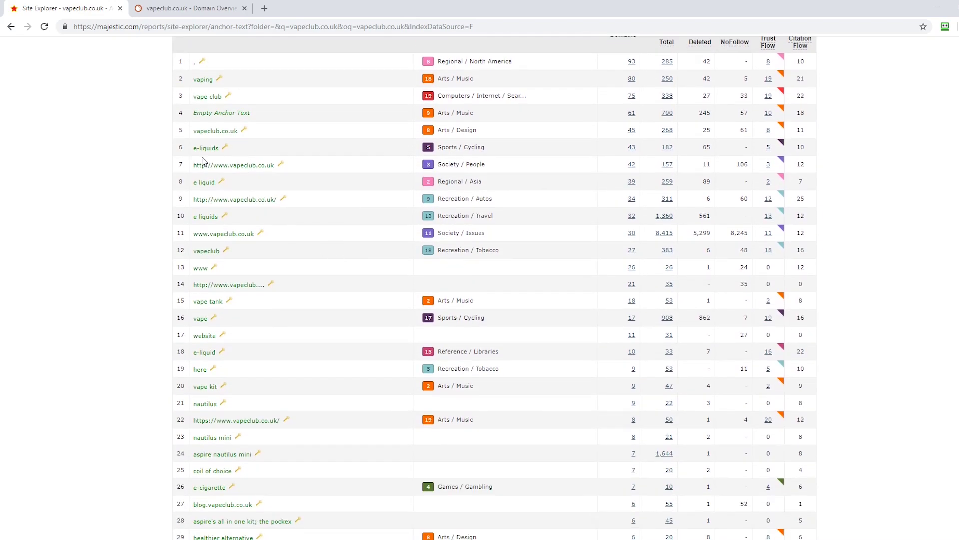
{"action": "left_click_drag", "start_coordinate": [194, 148], "coordinate": [215, 150]}
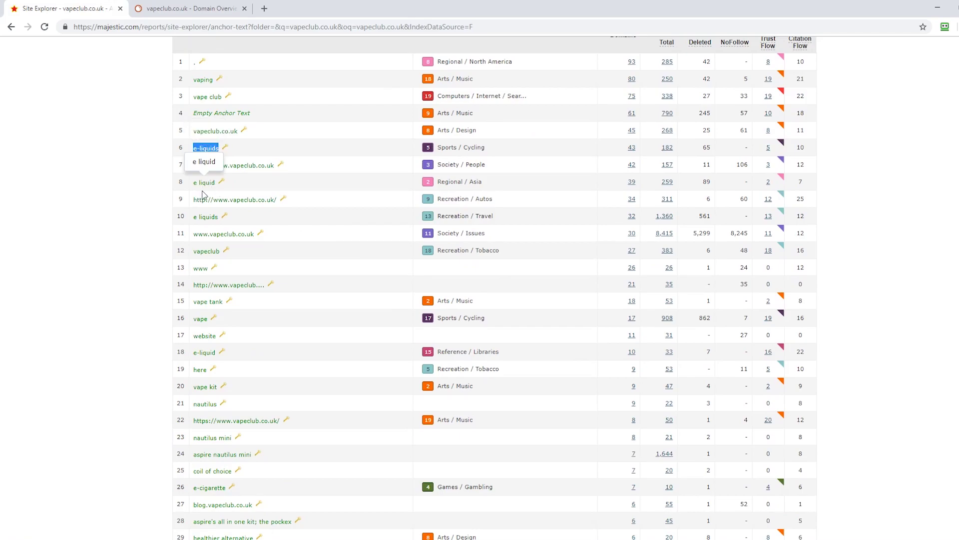
{"action": "scroll", "coordinate": [227, 267], "scroll_direction": "down", "scroll_amount": 5}
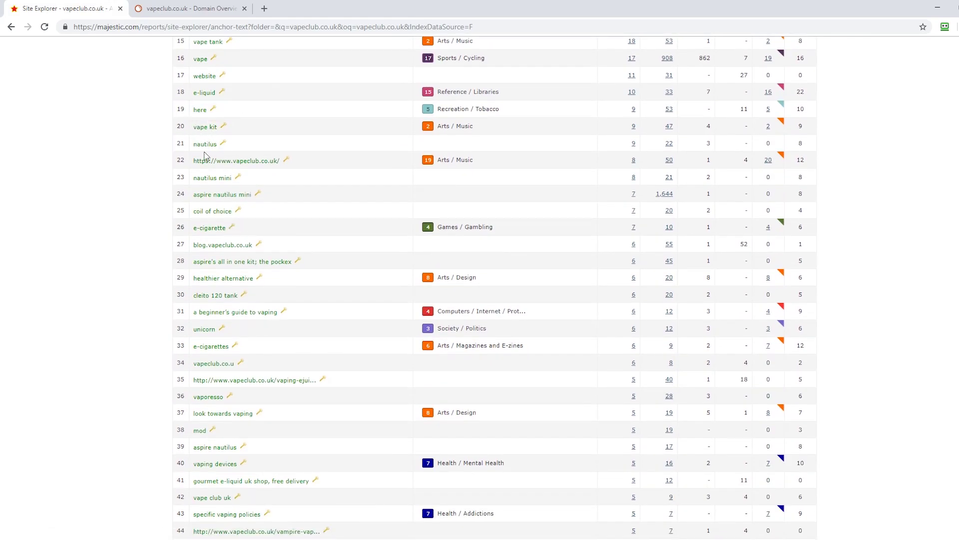
{"action": "scroll", "coordinate": [229, 169], "scroll_direction": "down", "scroll_amount": 1}
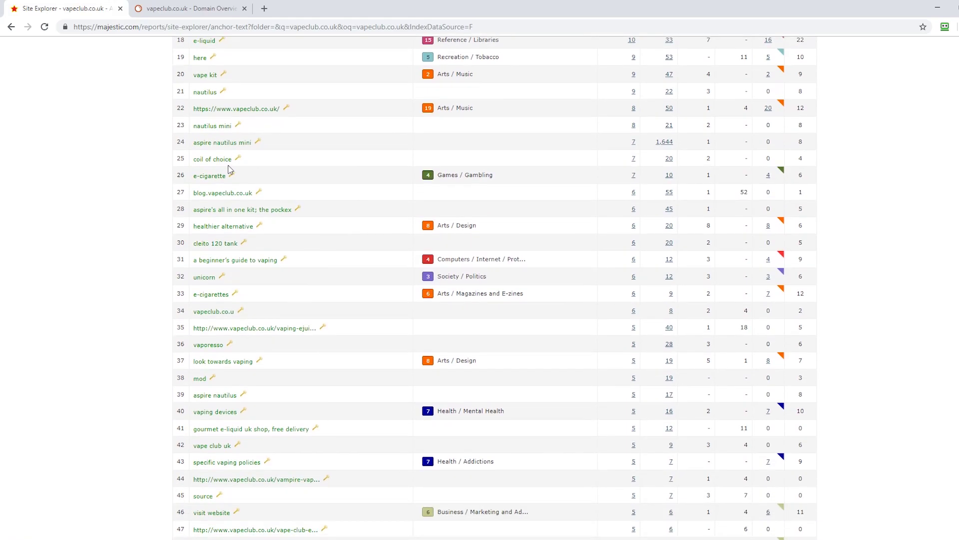
{"action": "scroll", "coordinate": [260, 220], "scroll_direction": "down", "scroll_amount": 1}
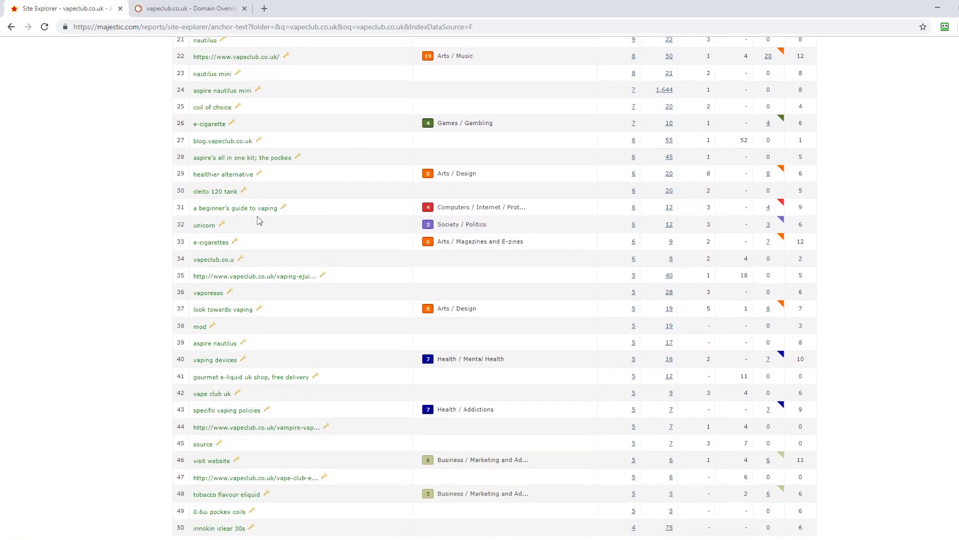
{"action": "scroll", "coordinate": [250, 231], "scroll_direction": "down", "scroll_amount": 1}
{"action": "scroll", "coordinate": [217, 189], "scroll_direction": "down", "scroll_amount": 2}
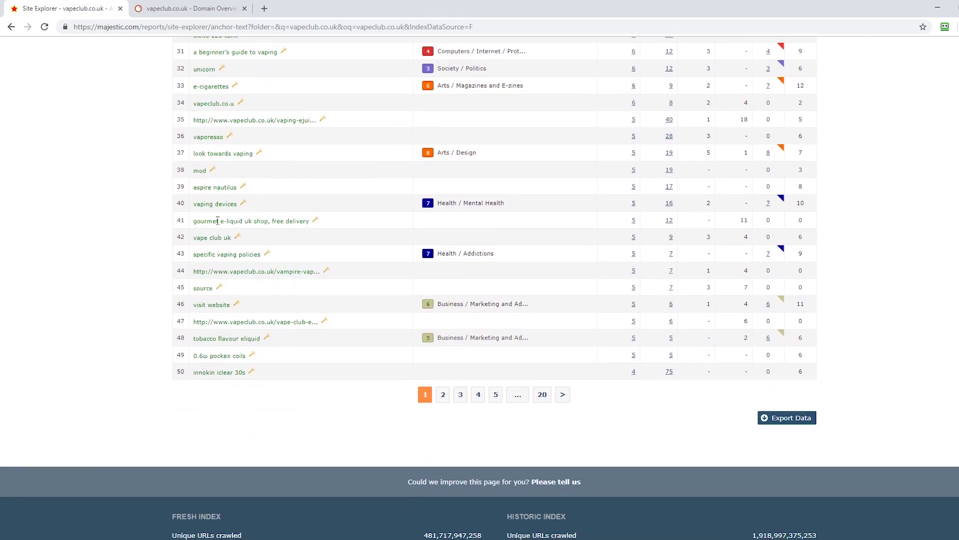
{"action": "scroll", "coordinate": [227, 253], "scroll_direction": "up", "scroll_amount": 6}
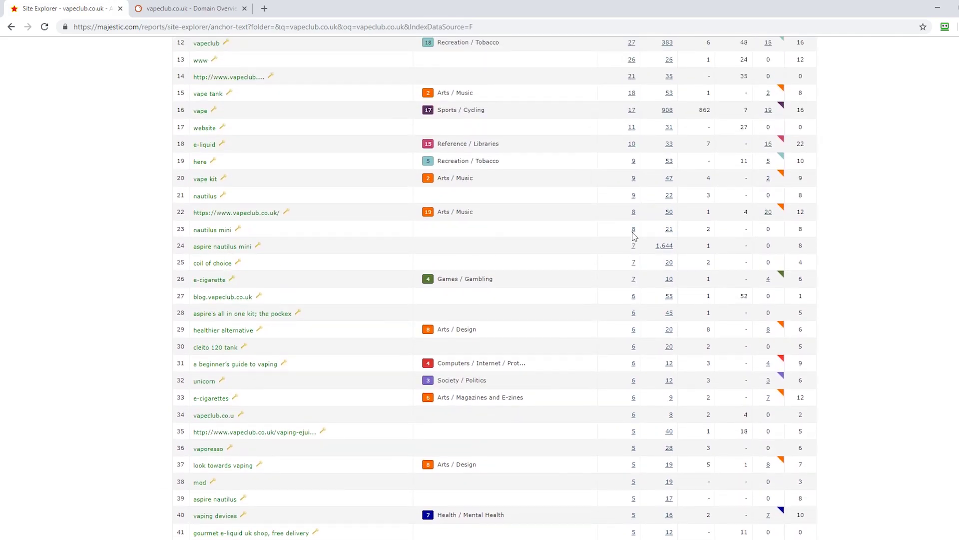
{"action": "scroll", "coordinate": [612, 221], "scroll_direction": "up", "scroll_amount": 5}
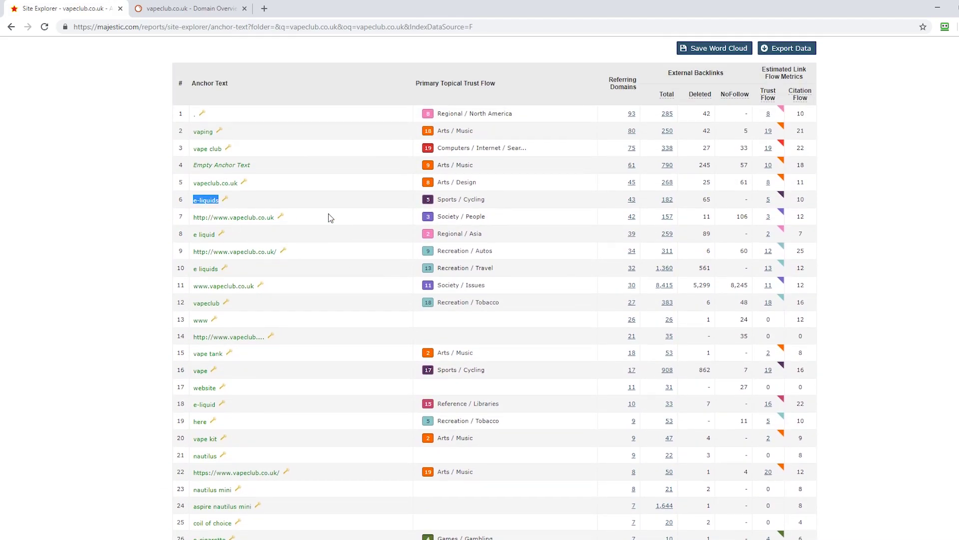
- List the 43 referring domains using the 'e-liquids' anchor text
{"action": "left_click", "coordinate": [633, 200]}
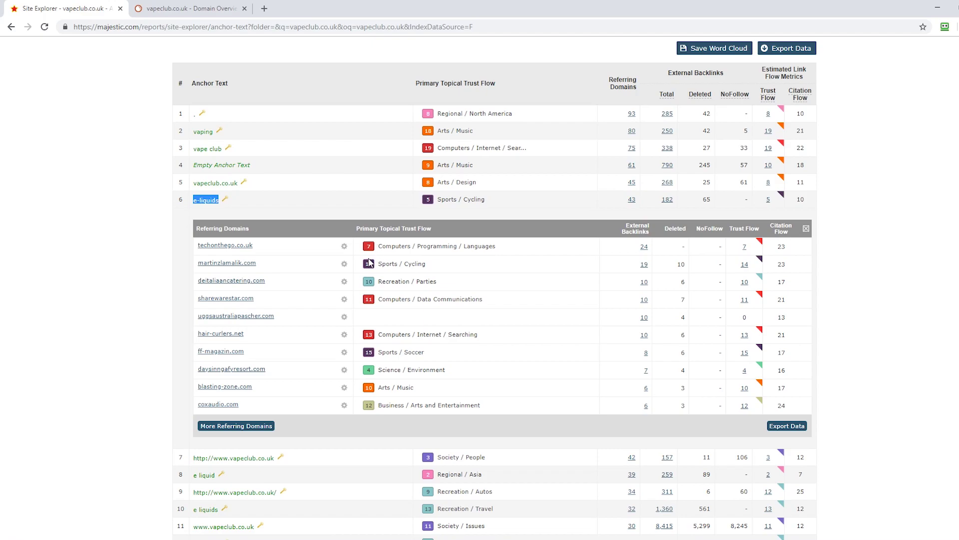
{"action": "scroll", "coordinate": [274, 316], "scroll_direction": "up", "scroll_amount": 1}
{"action": "scroll", "coordinate": [307, 334], "scroll_direction": "down", "scroll_amount": 1}
{"action": "left_click", "coordinate": [712, 366]}
- Expand uggsaustraliapascher.com's 10 backlinks and bring up the first backlink's actions
{"action": "scroll", "coordinate": [429, 359], "scroll_direction": "down", "scroll_amount": 2}
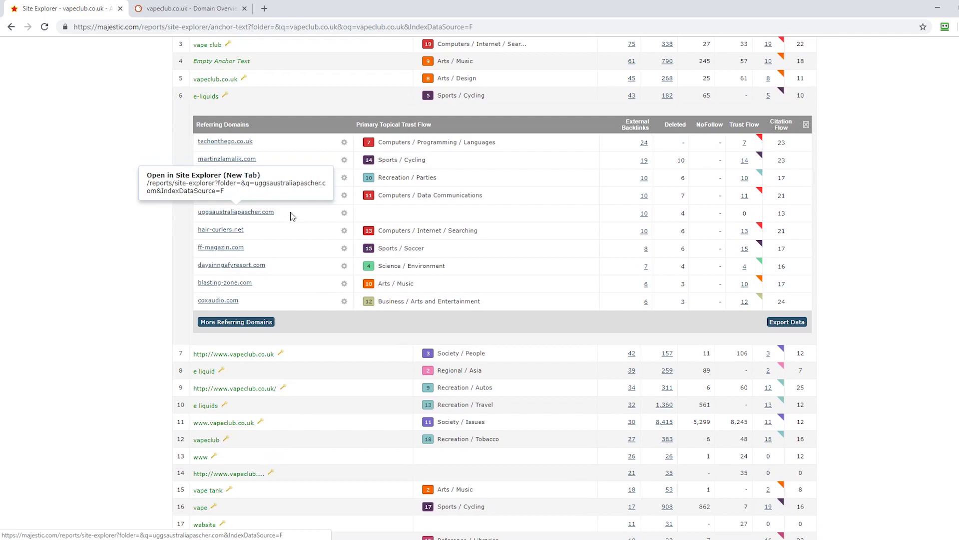
{"action": "left_click", "coordinate": [645, 213]}
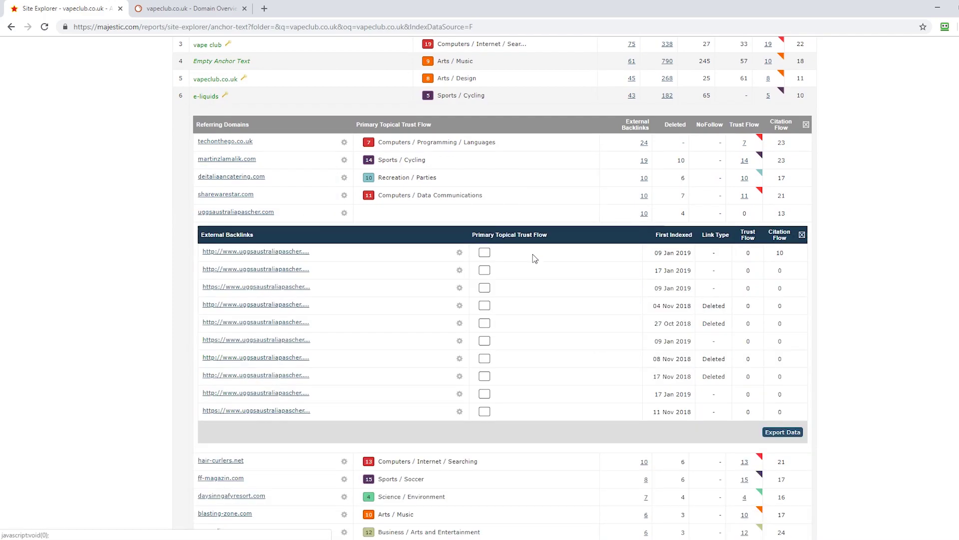
{"action": "left_click", "coordinate": [460, 253]}
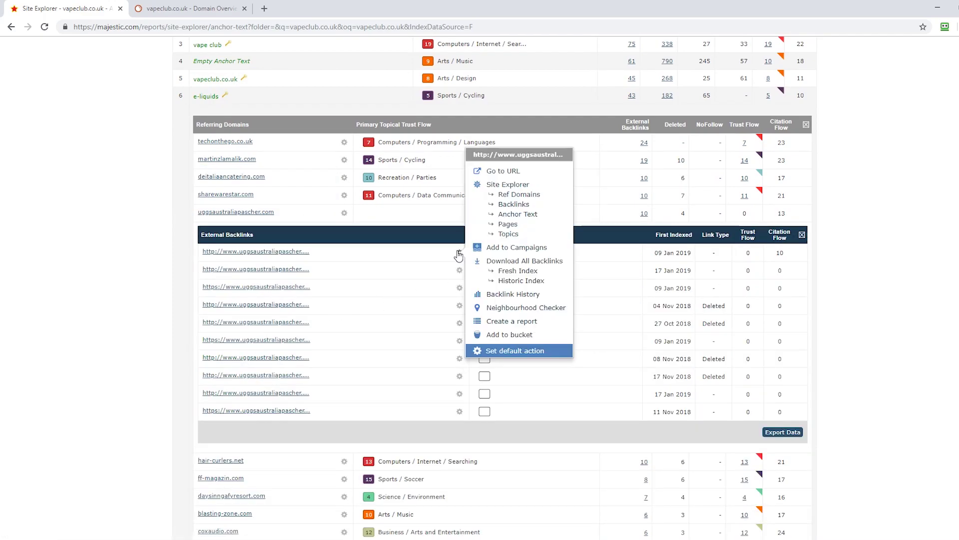
{"action": "left_click", "coordinate": [497, 172]}
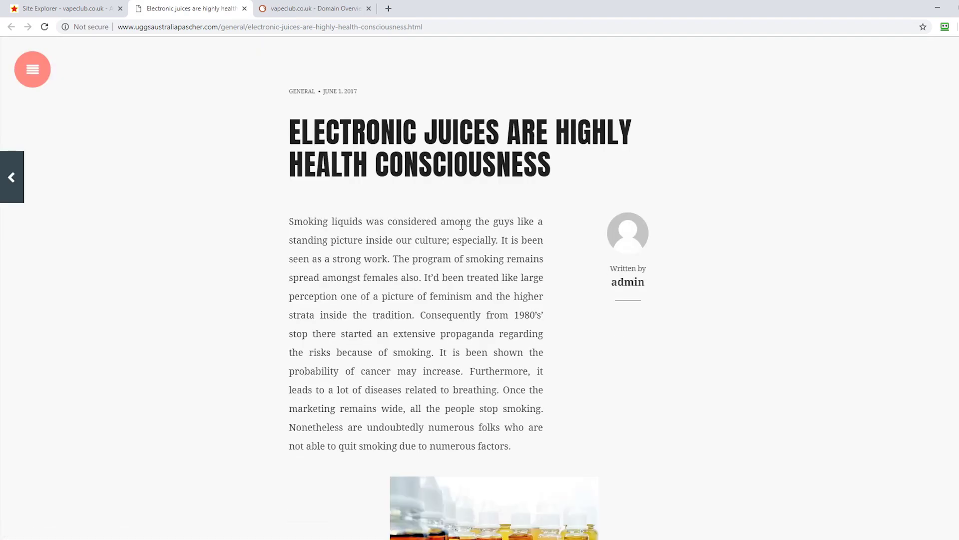
{"action": "scroll", "coordinate": [476, 260], "scroll_direction": "down", "scroll_amount": 12}
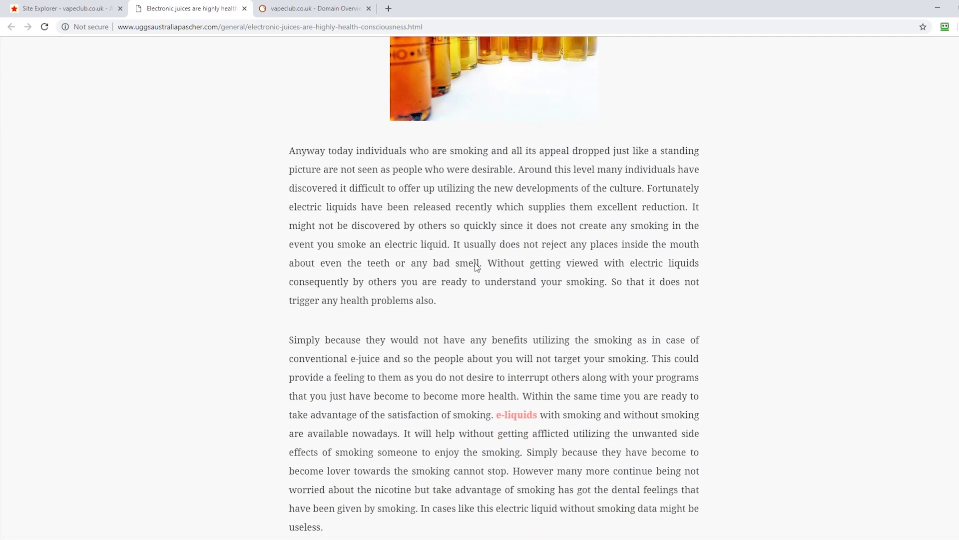
{"action": "scroll", "coordinate": [515, 317], "scroll_direction": "down", "scroll_amount": 5}
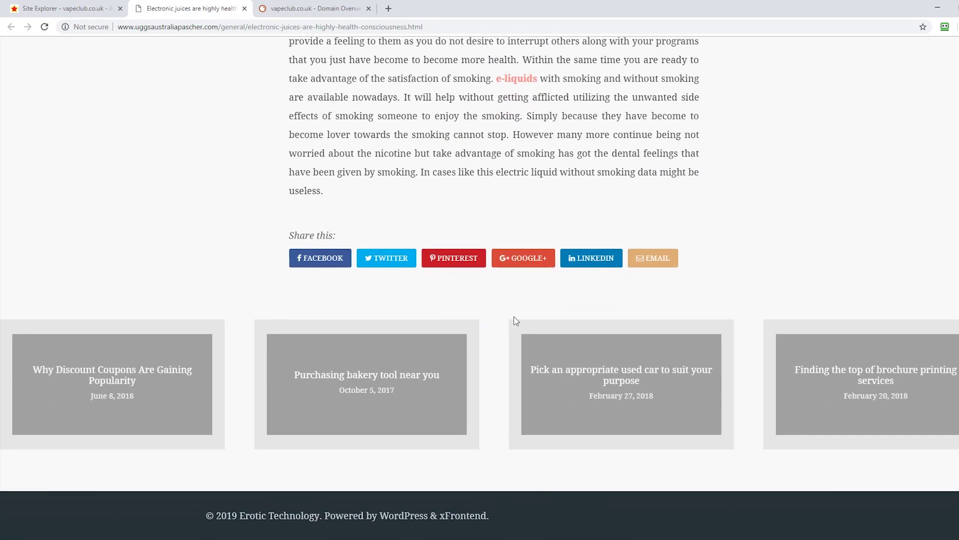
{"action": "scroll", "coordinate": [514, 314], "scroll_direction": "up", "scroll_amount": 9}
{"action": "scroll", "coordinate": [515, 316], "scroll_direction": "up", "scroll_amount": 8}
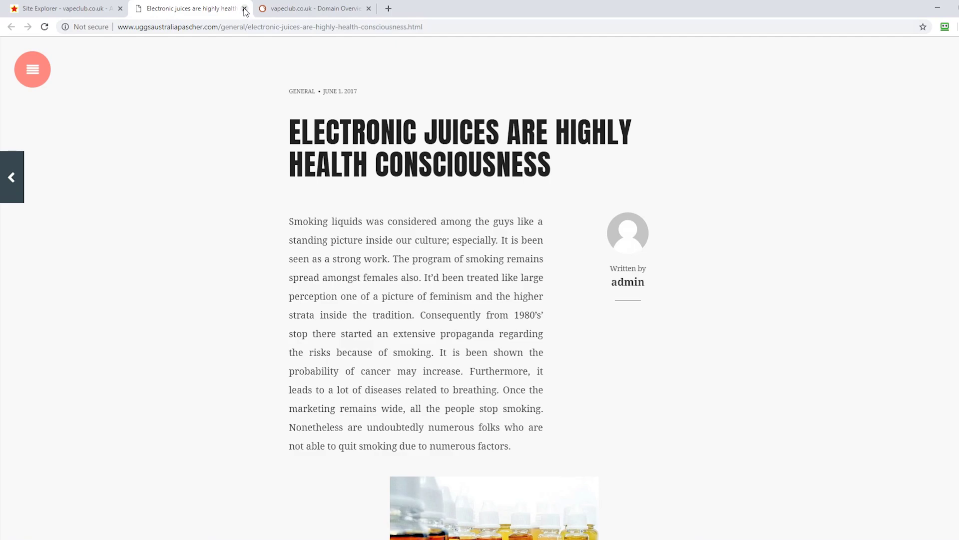
{"action": "left_click", "coordinate": [244, 9]}
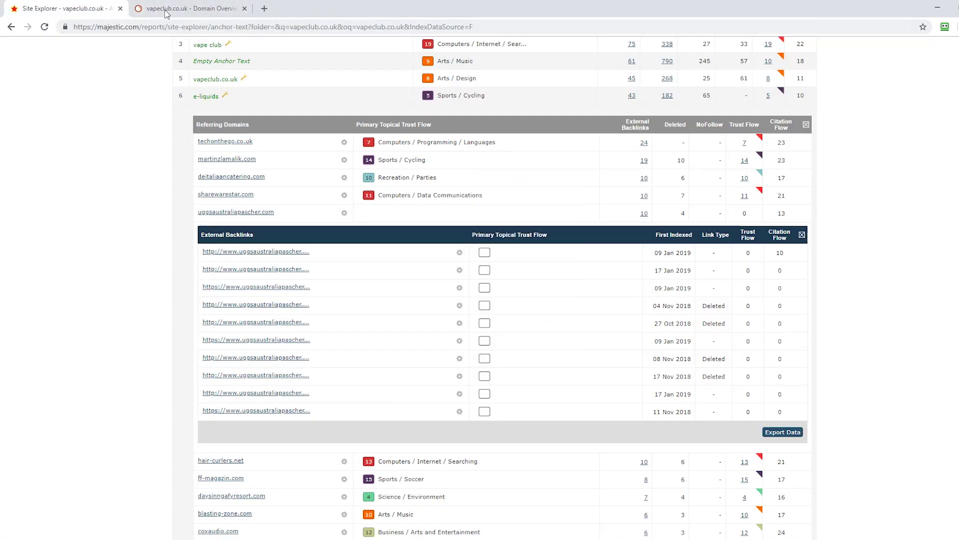
- View SEMrush's vapeclub.co.uk Domain Overview and check the Organic traffic history chart
{"action": "left_click", "coordinate": [179, 14]}
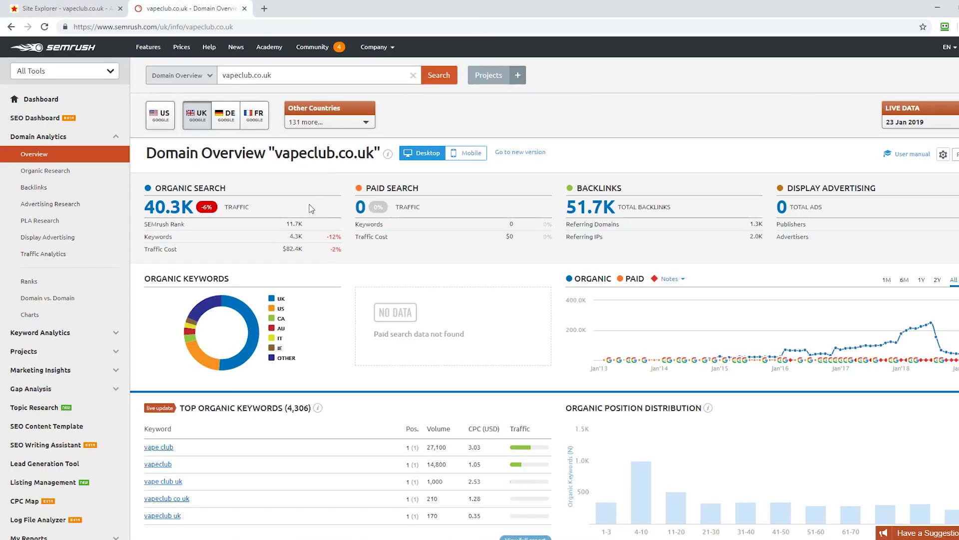
{"action": "left_click", "coordinate": [227, 70]}
{"action": "left_click", "coordinate": [256, 78]}
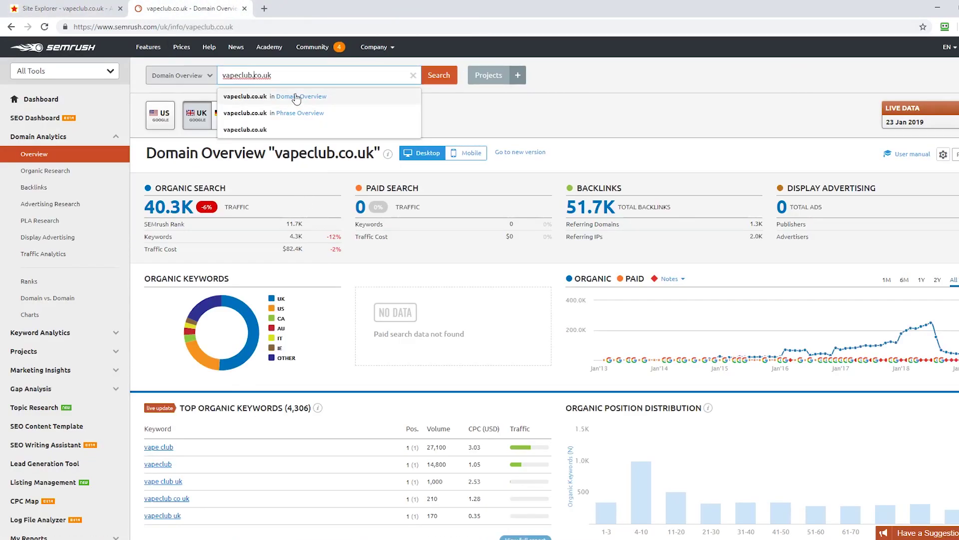
{"action": "mouse_move", "coordinate": [931, 347]}
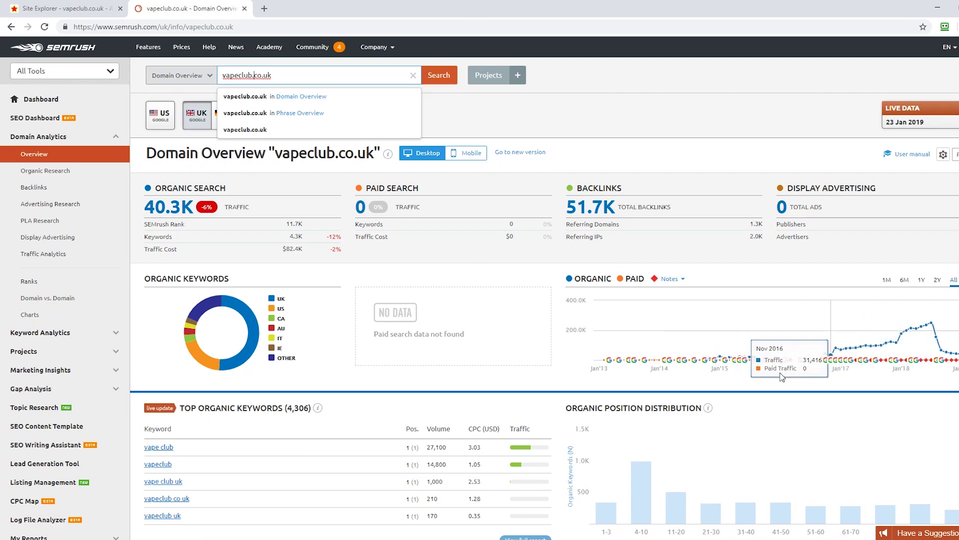